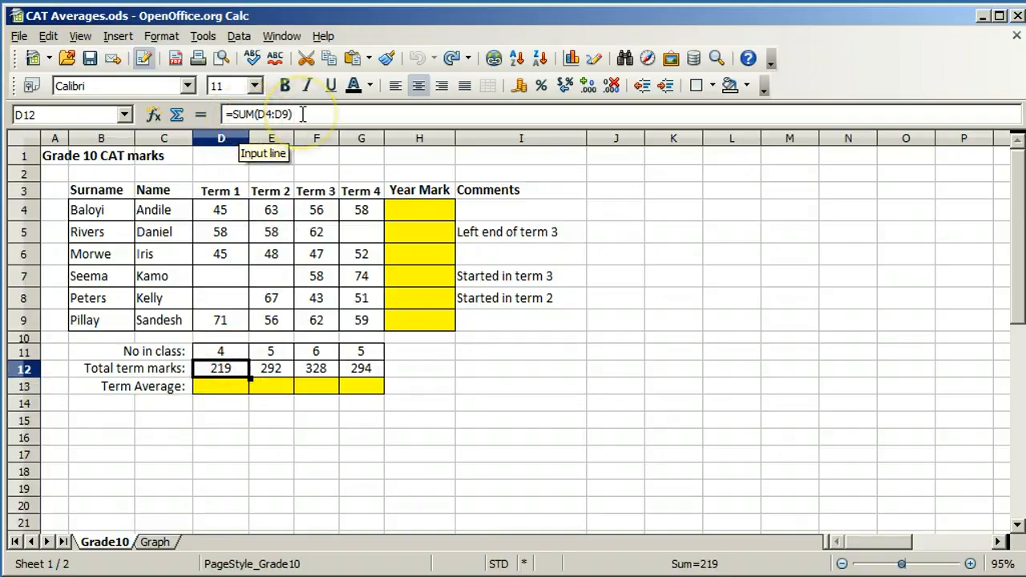
Calculate the Term 1 average in D13 by dividing total term marks by number in class with =D12/D11.
left_click(224, 352)
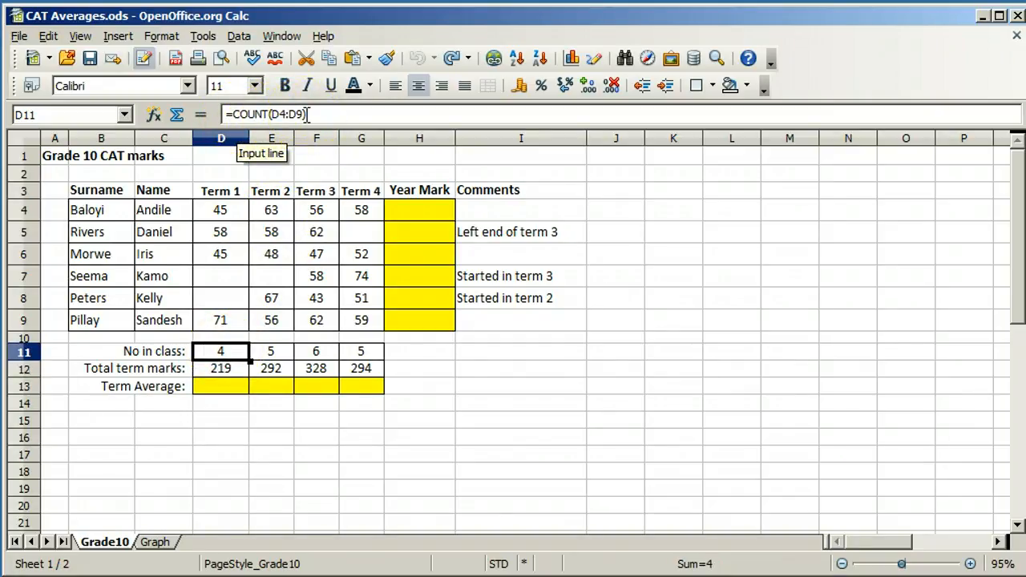
left_click(232, 388)
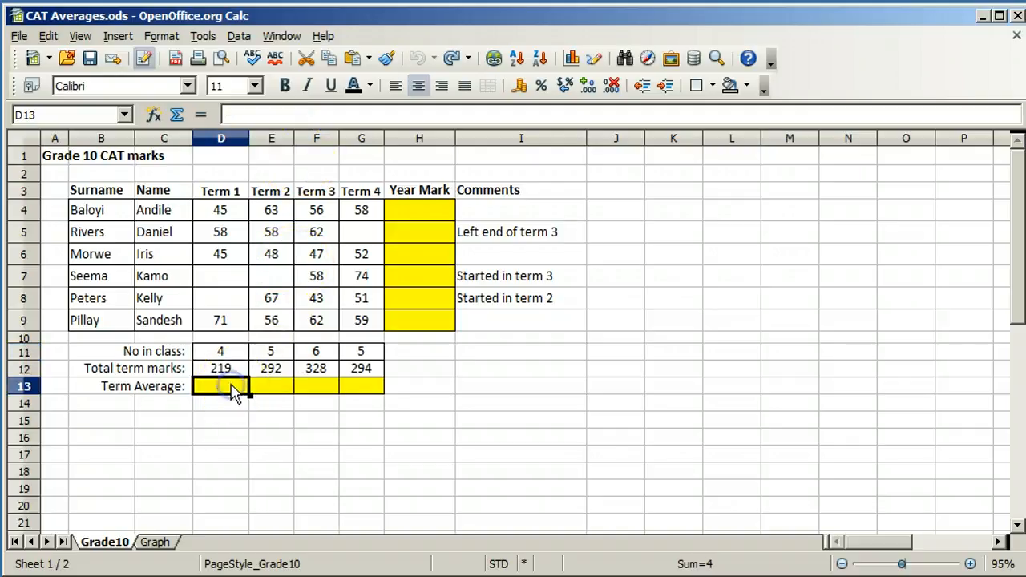
left_click(204, 113)
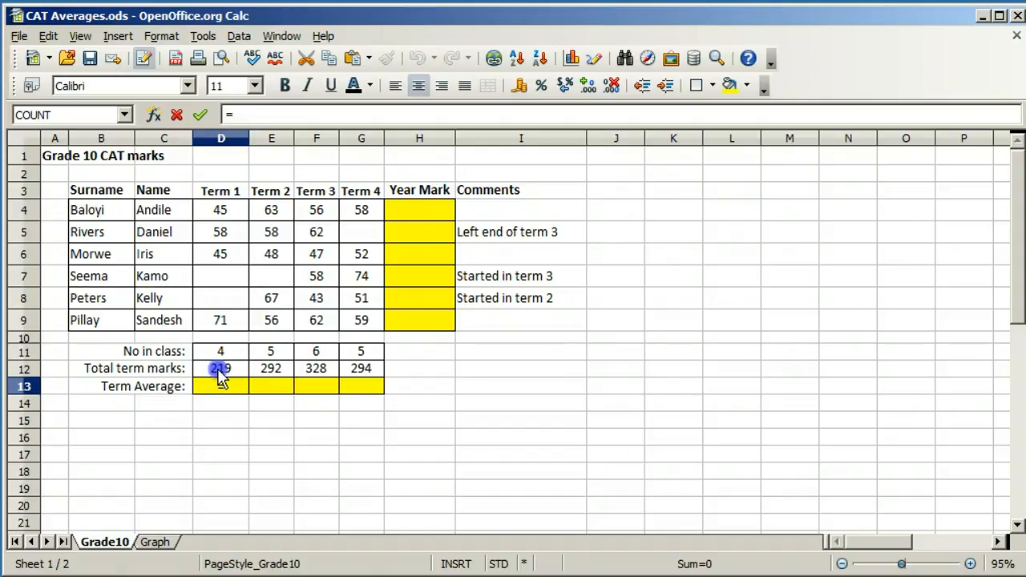
left_click(221, 376)
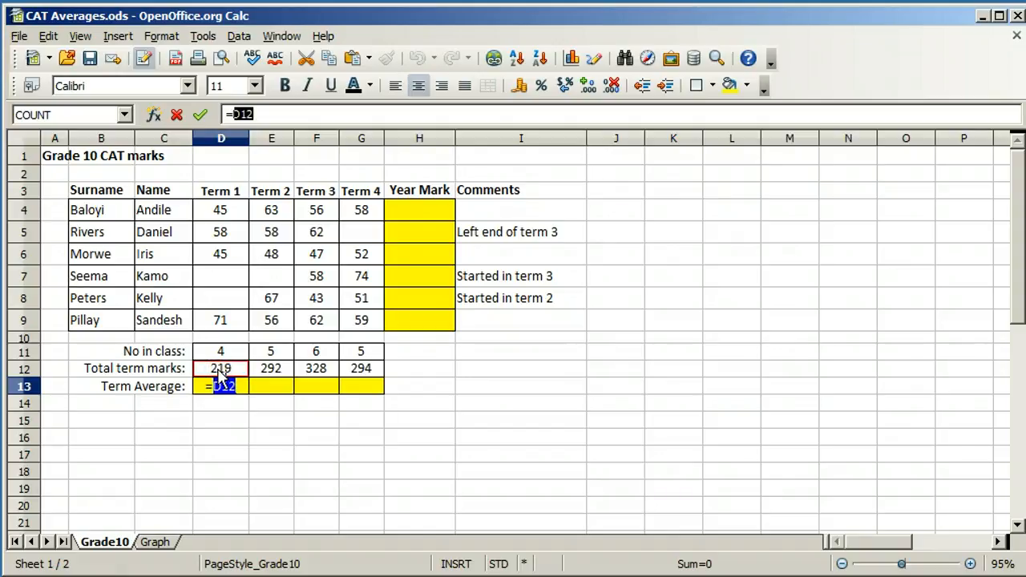
type("/")
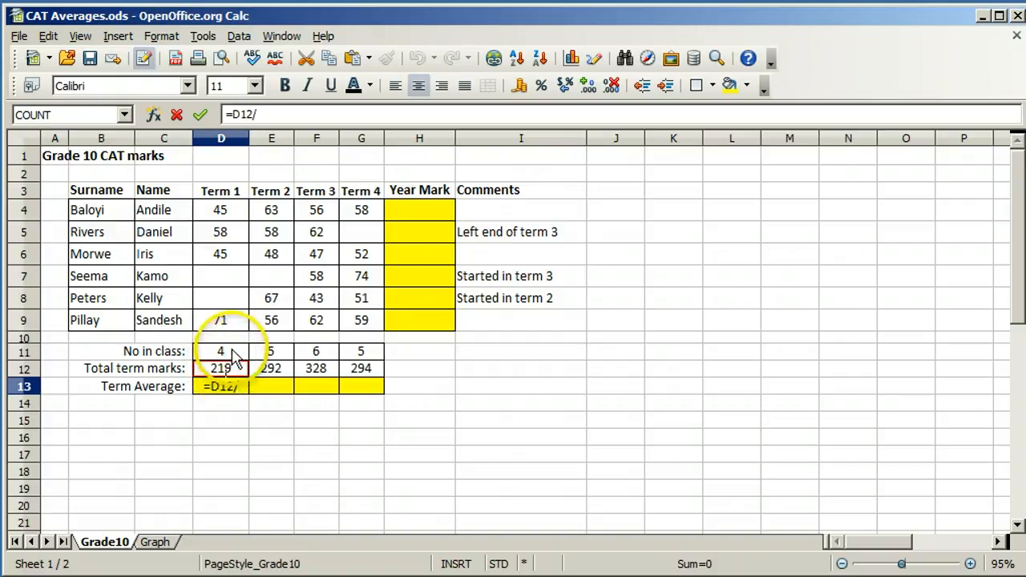
left_click(232, 352)
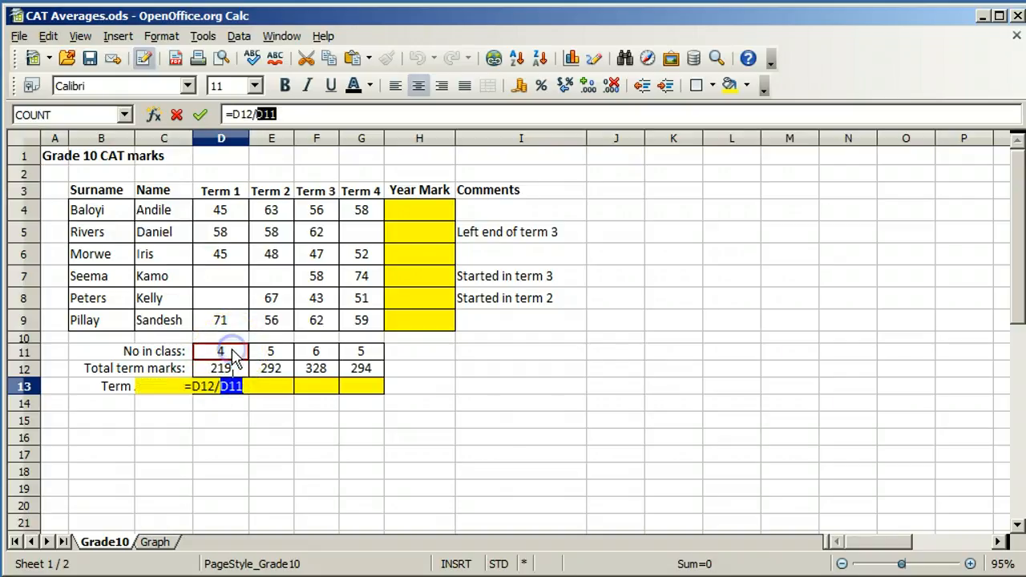
left_click(200, 116)
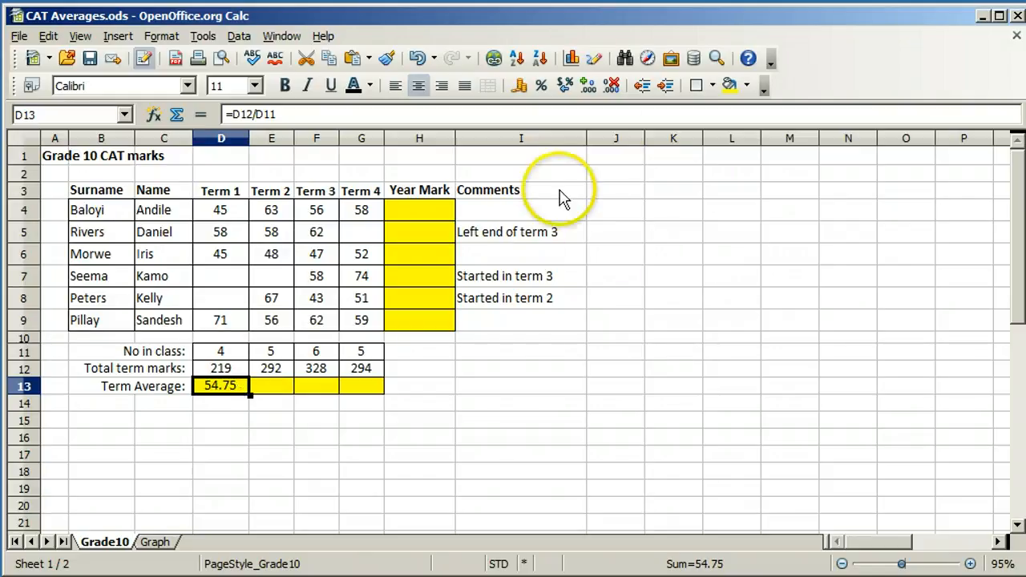
Format the Term 1 average in D13 to zero decimal places and copy its formula across to G13.
left_click(617, 88)
left_click(617, 88)
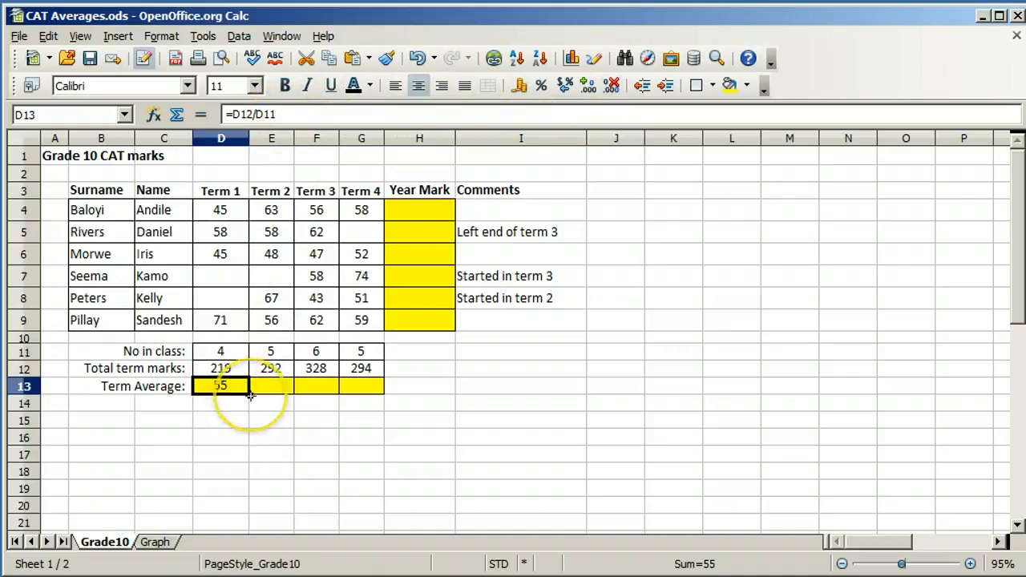
left_click_drag(250, 396, 363, 393)
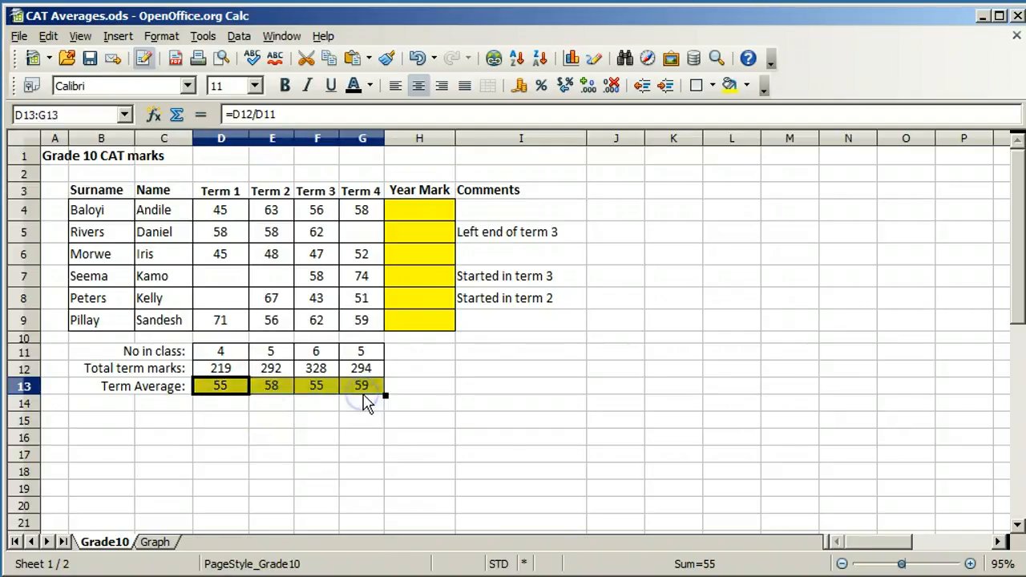
left_click(323, 393)
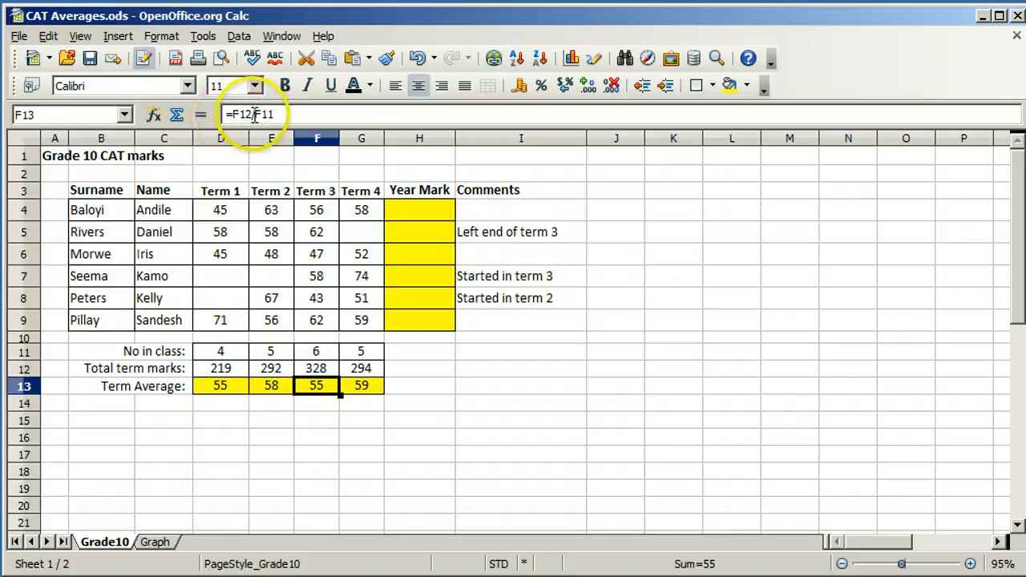
Calculate the first learner's year mark in H4 with =average(D4:G4).
left_click(420, 217)
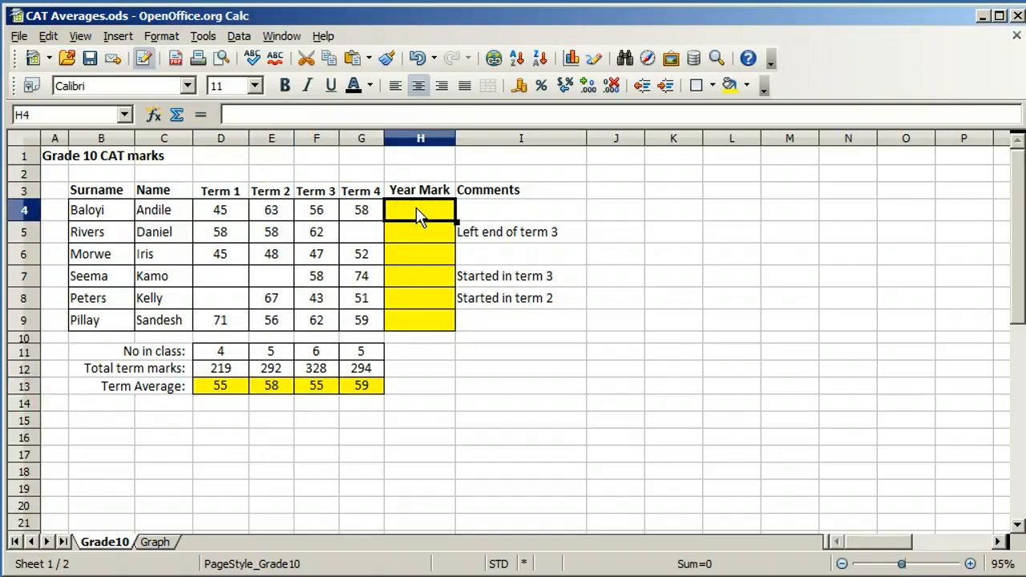
left_click(201, 115)
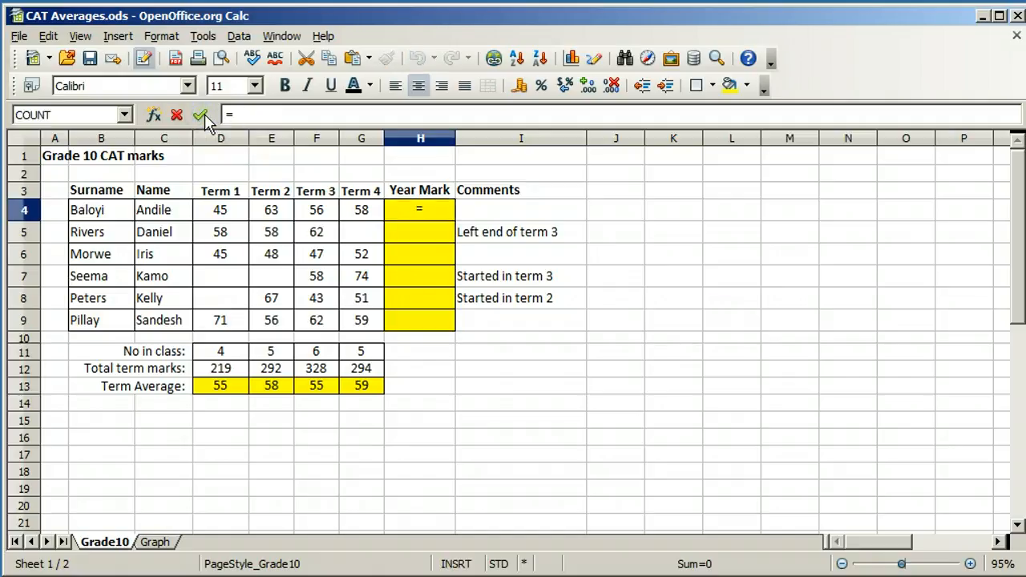
type("aver")
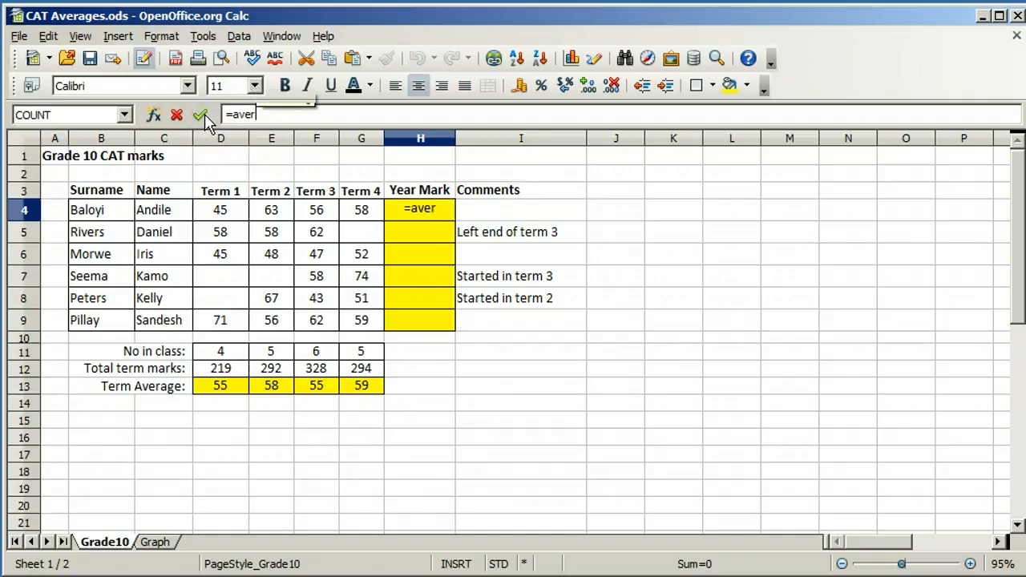
type("age(")
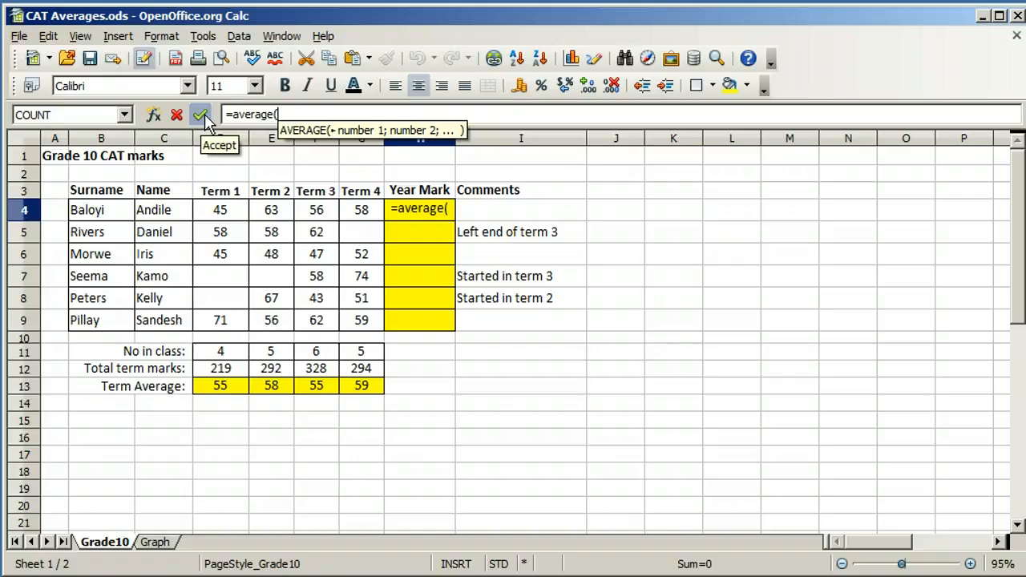
left_click_drag(224, 215, 365, 215)
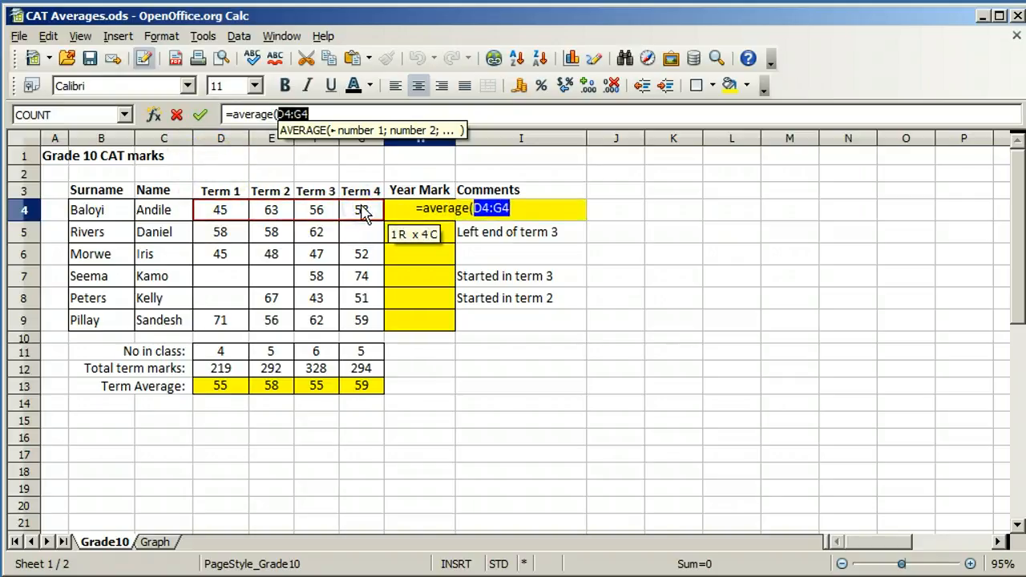
type(")")
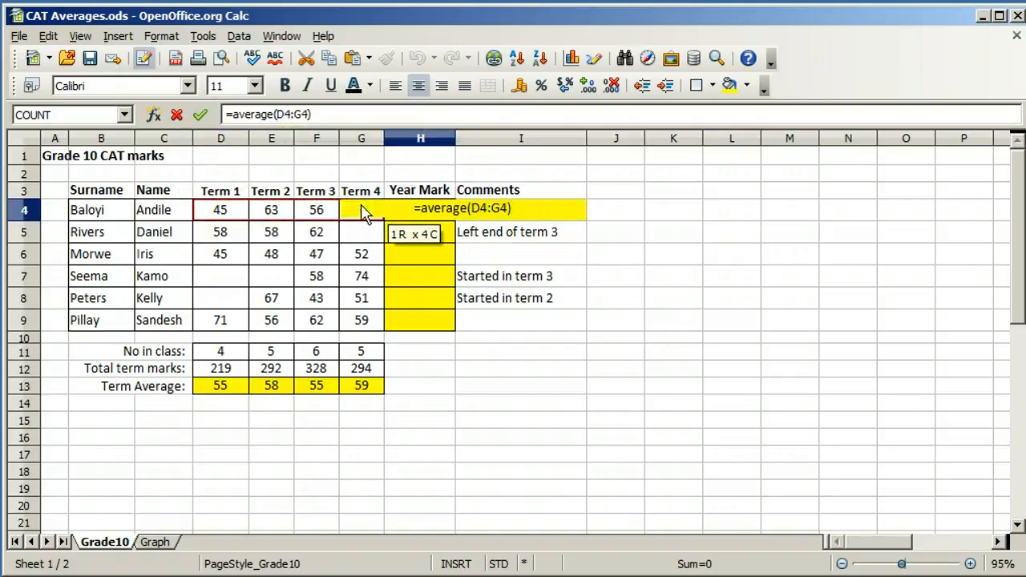
left_click(200, 115)
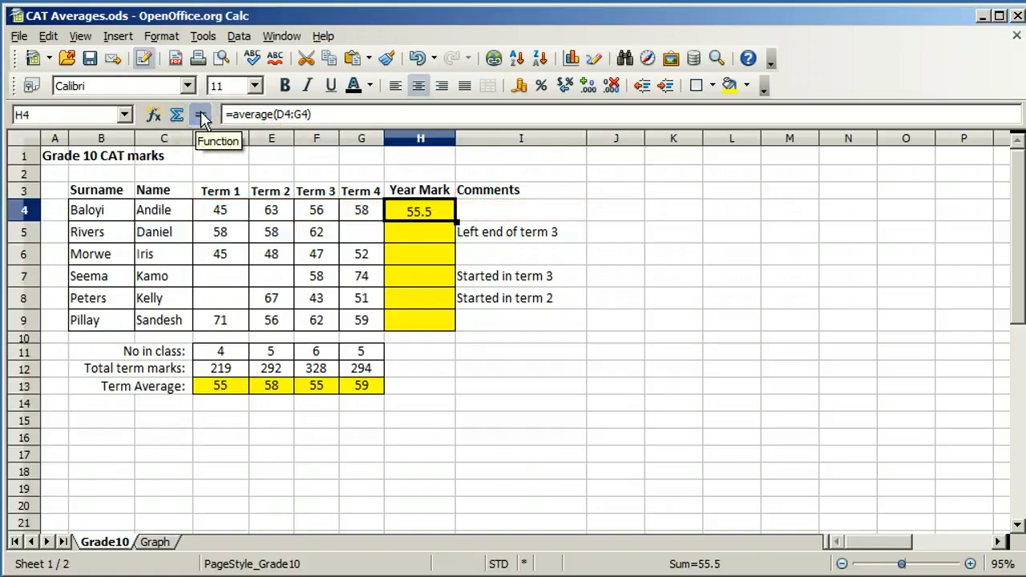
Format the year mark in H4 to zero decimal places and copy its formula down to H9.
left_click(613, 87)
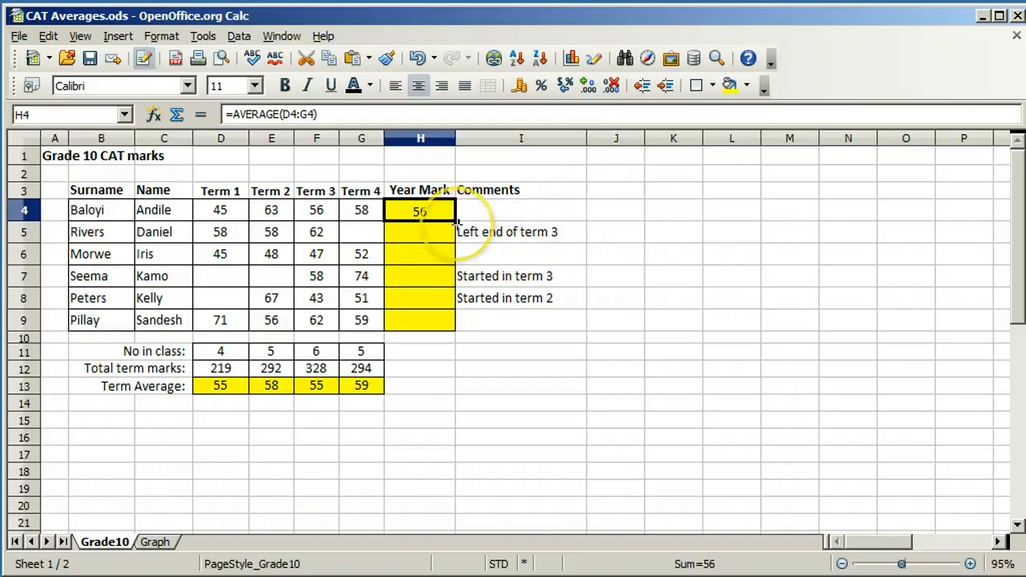
left_click_drag(456, 221, 443, 325)
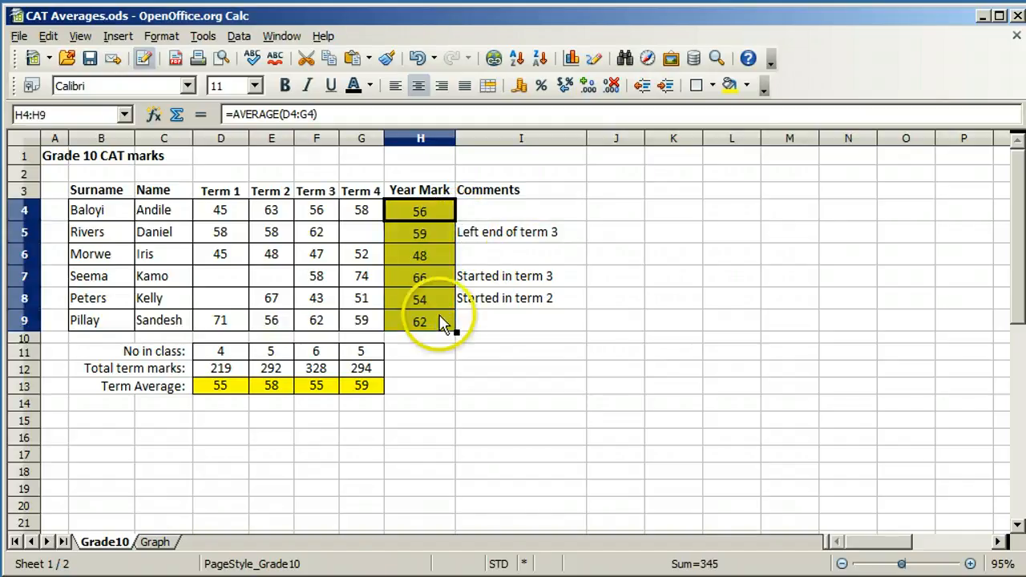
left_click(414, 210)
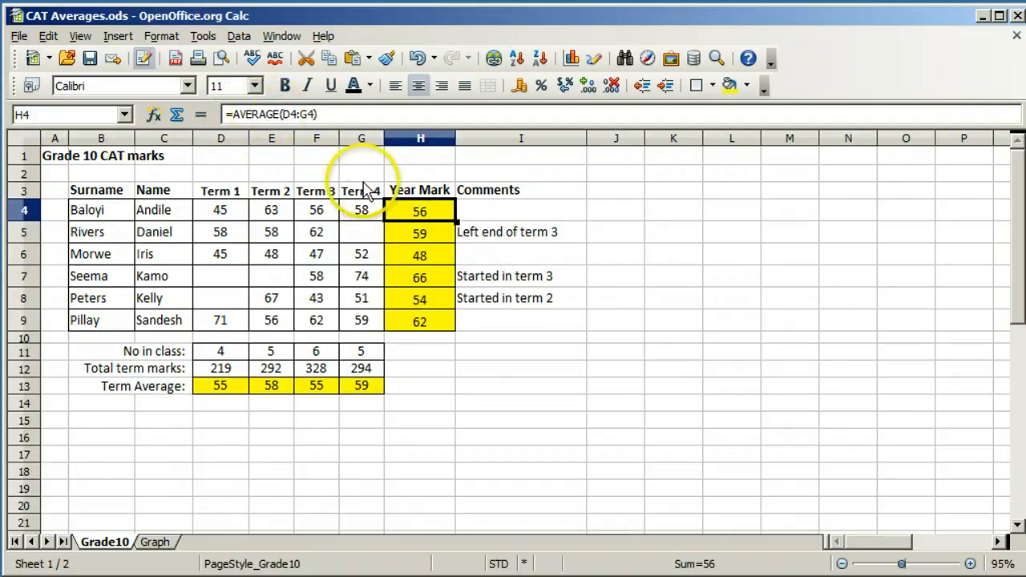
left_click(419, 238)
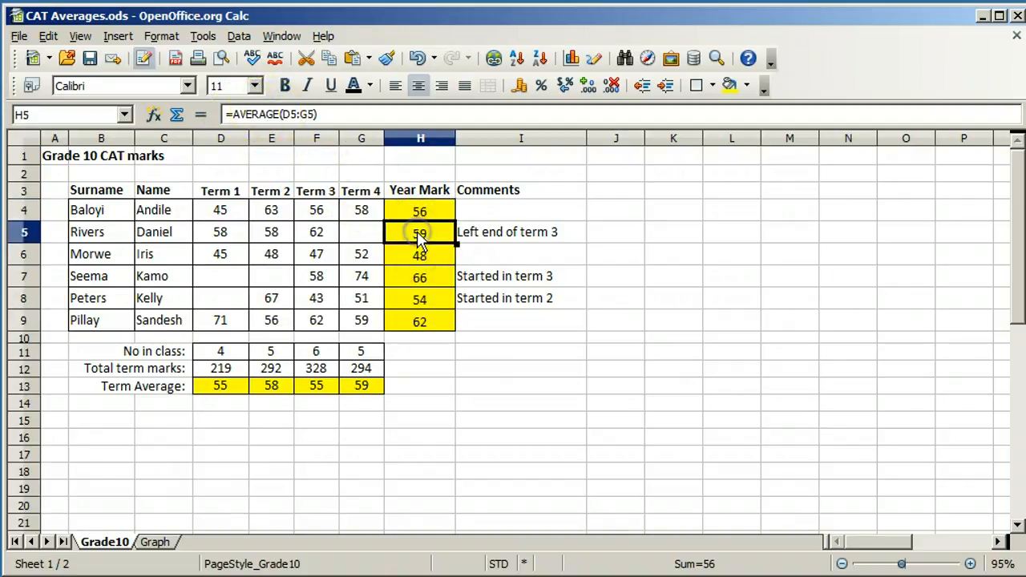
left_click(212, 438)
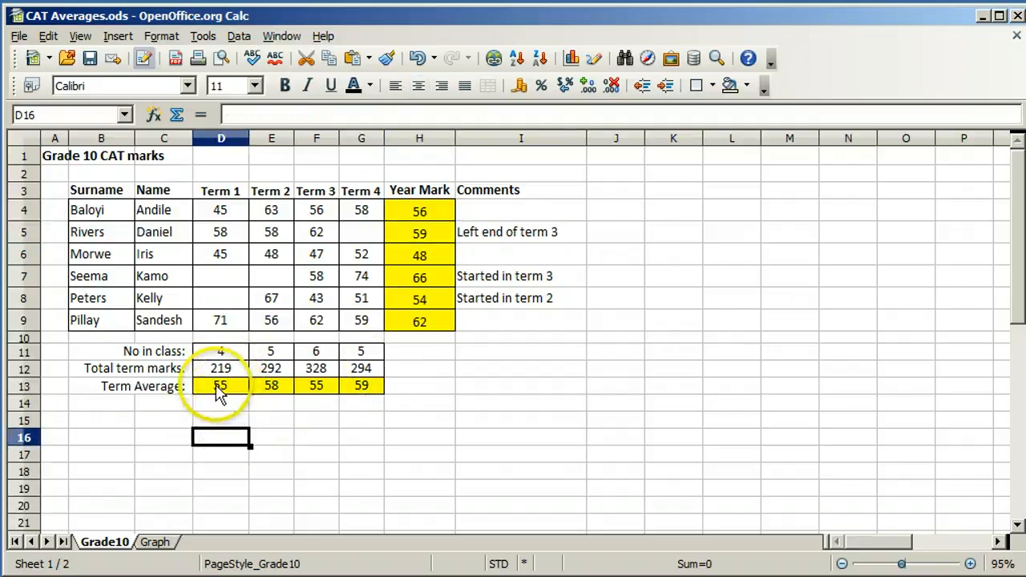
Hide rows 11 and 12, which hold the number in class and the total term marks.
left_click(22, 354)
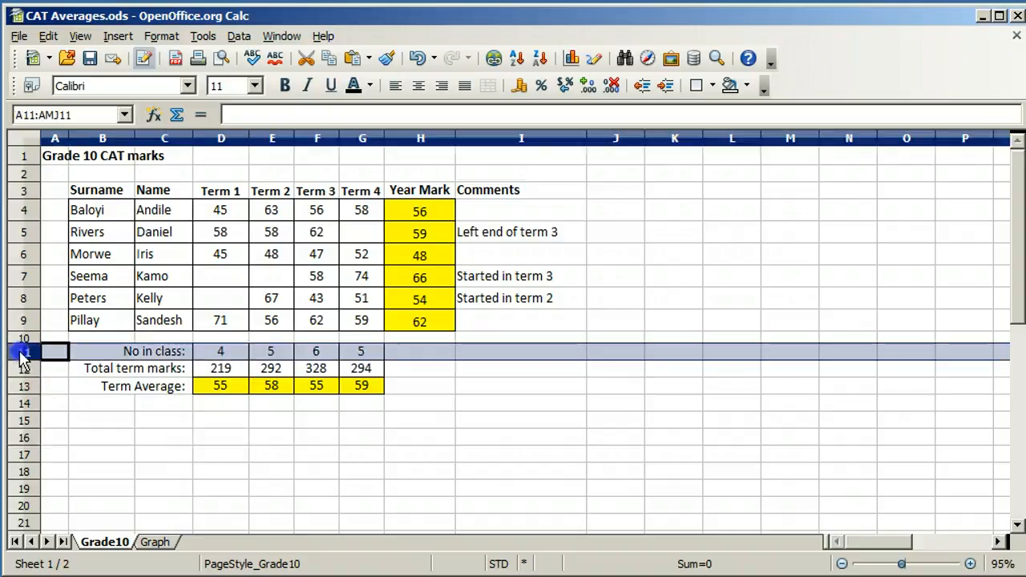
left_click_drag(23, 355, 23, 365)
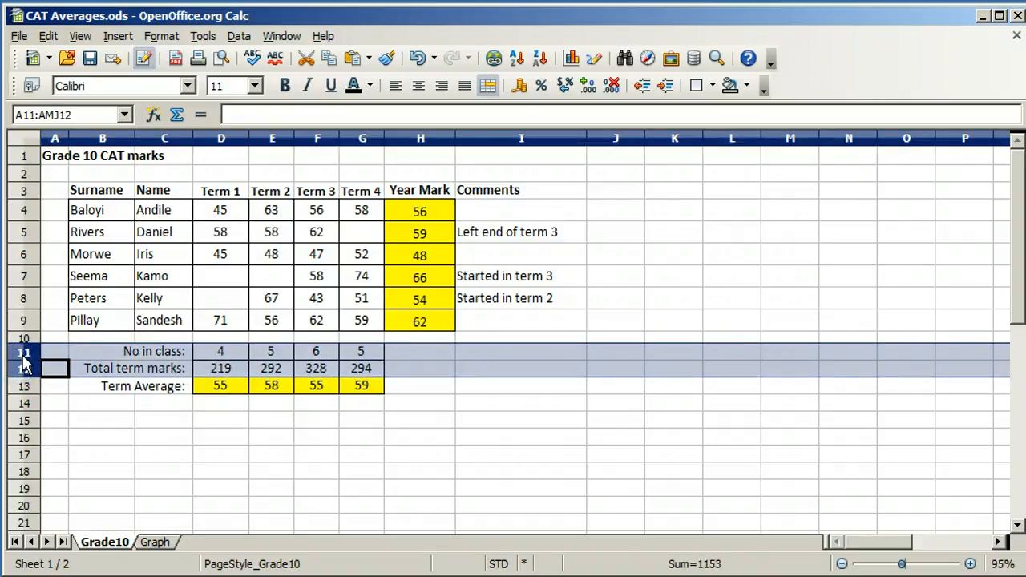
right_click(21, 356)
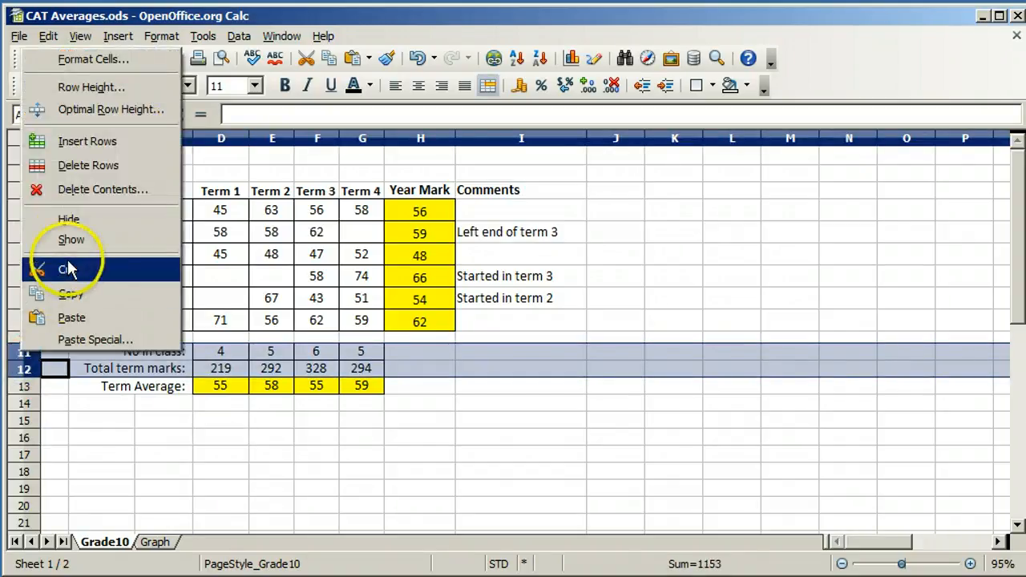
left_click(81, 227)
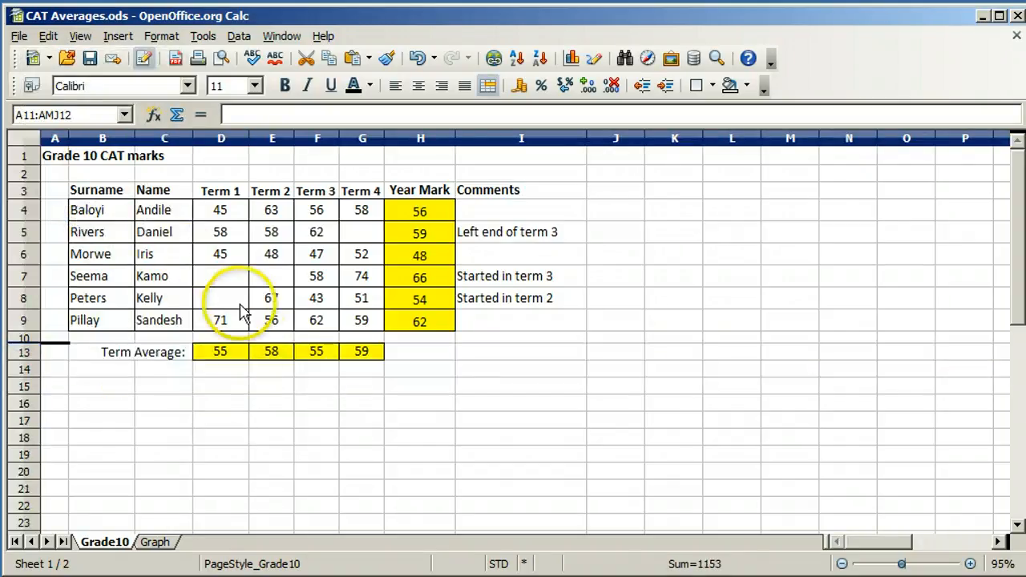
Clear the term average formulas from D13:G13 while keeping the cell formatting.
left_click_drag(231, 360, 350, 354)
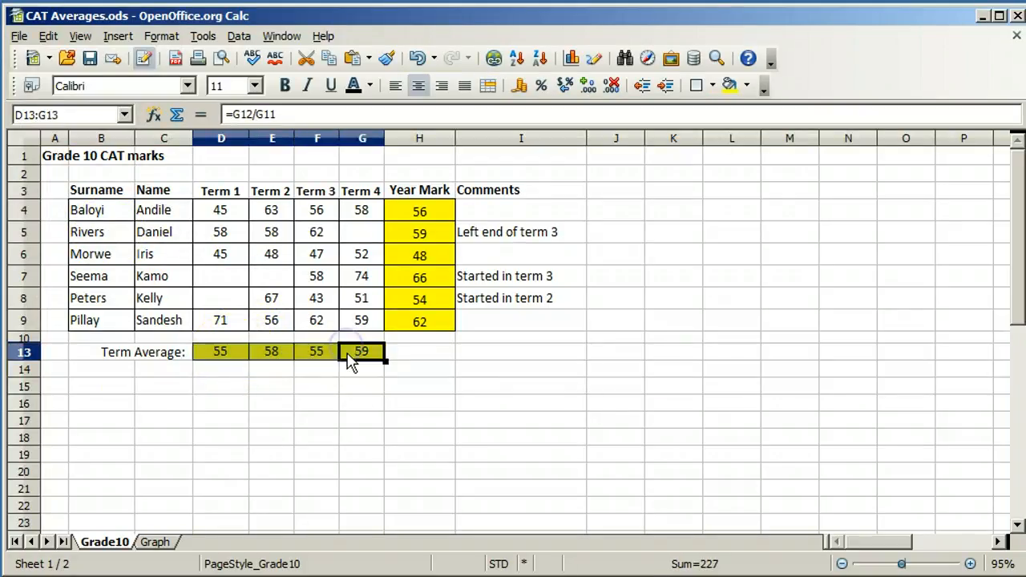
key("BackSpace")
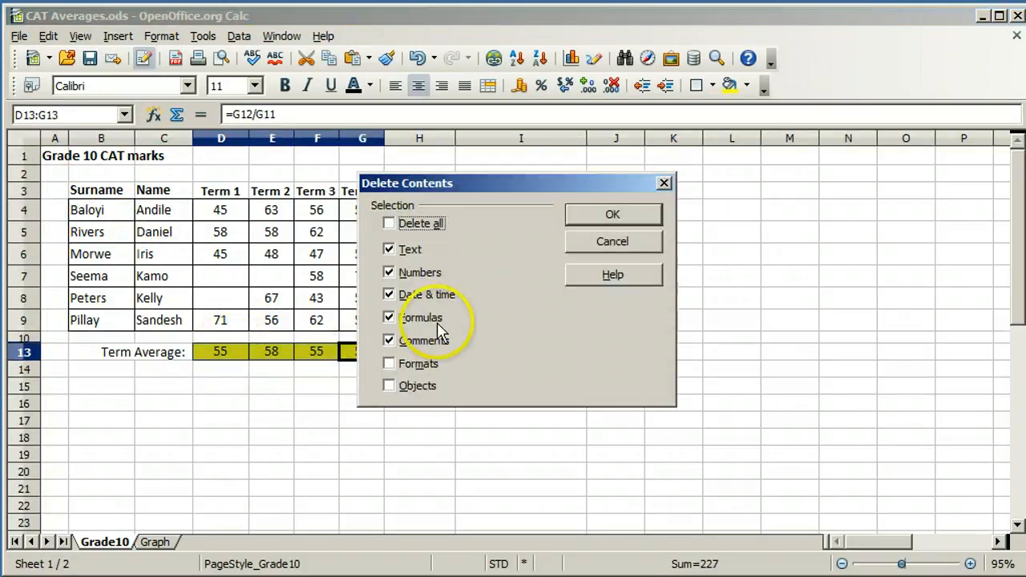
key("Return")
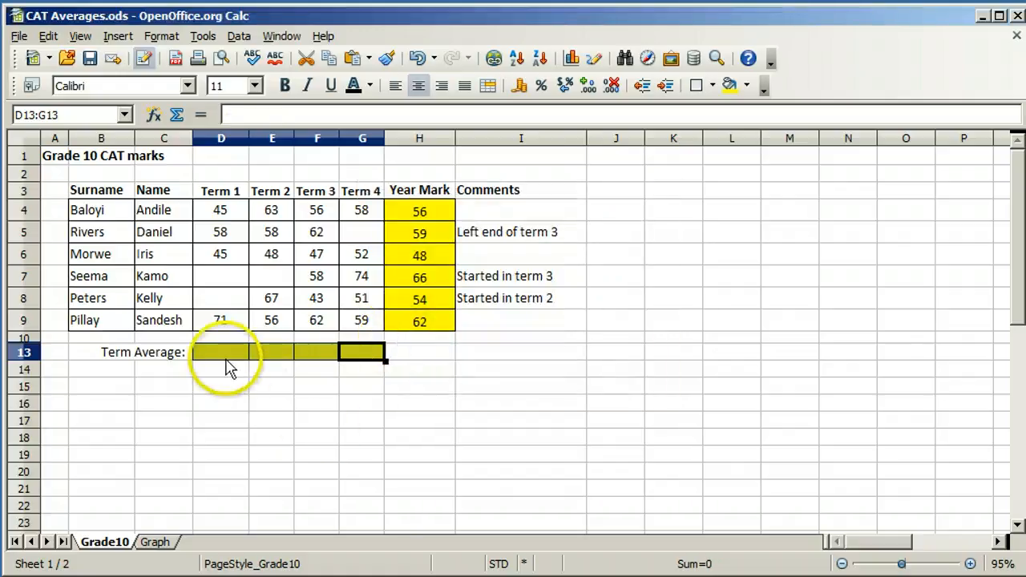
Calculate the Term 1 average in D13 with the single formula =sum(D4:D9)/count(D4:D9).
left_click(213, 358)
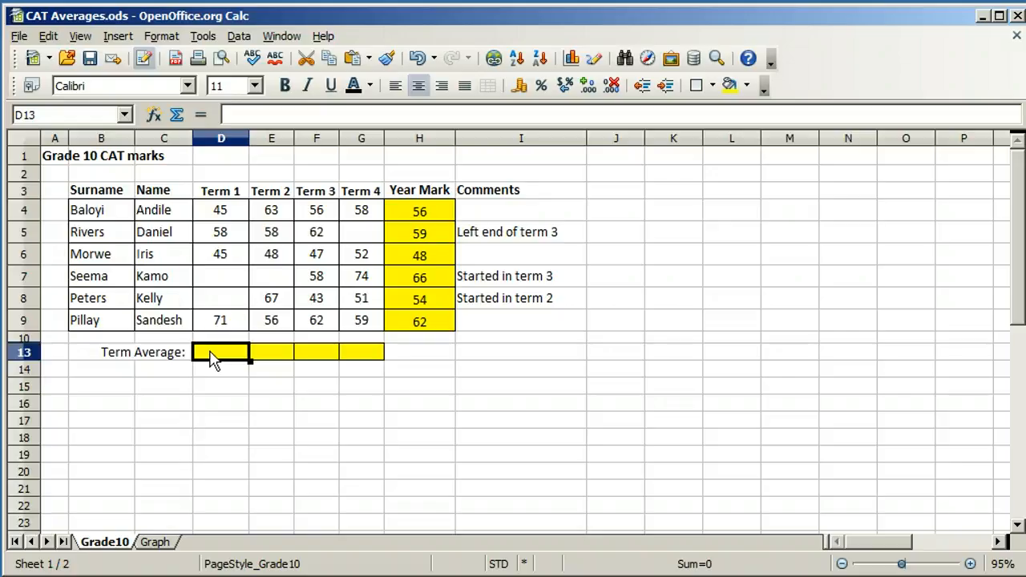
left_click(200, 115)
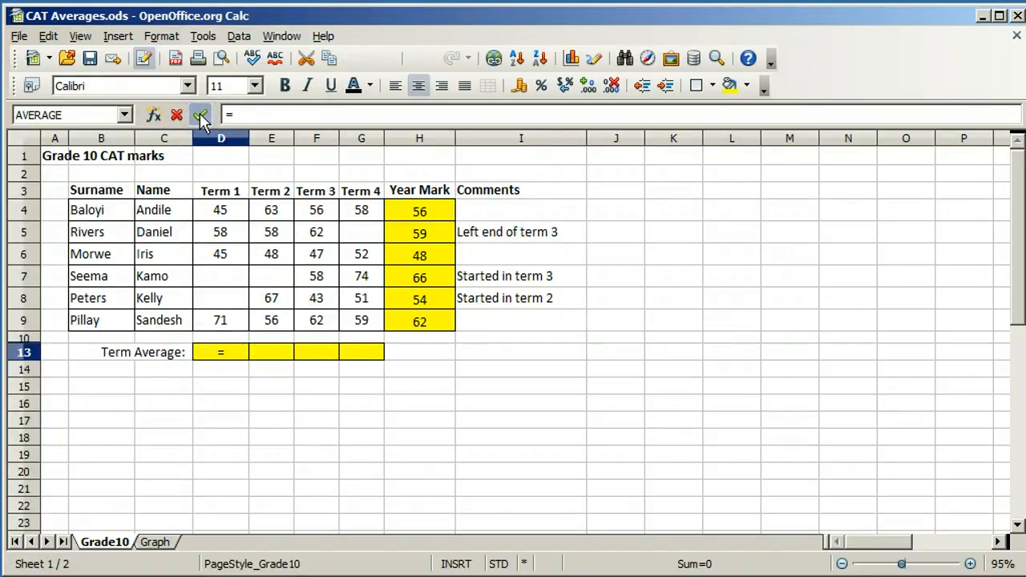
type("su")
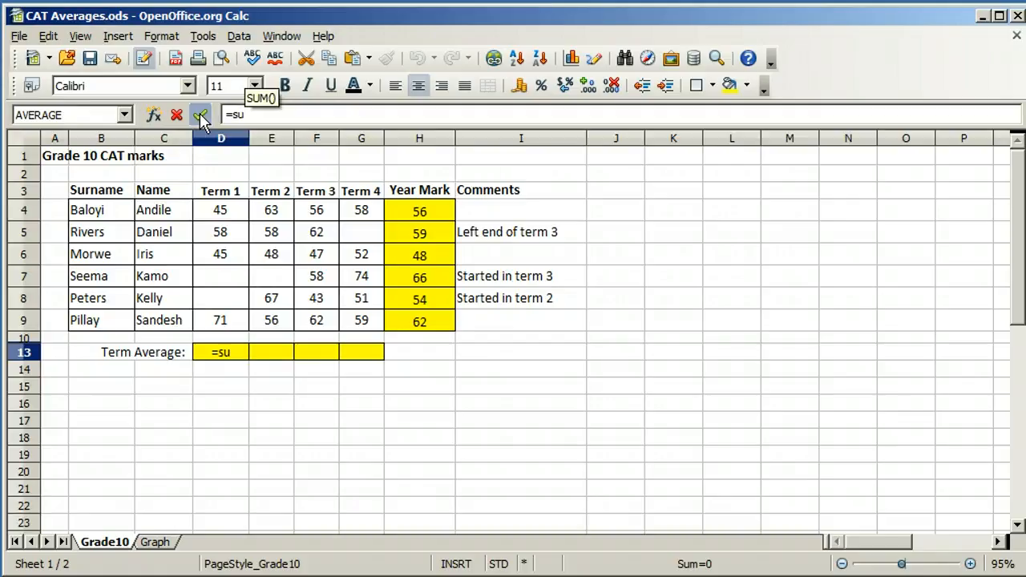
type("m(")
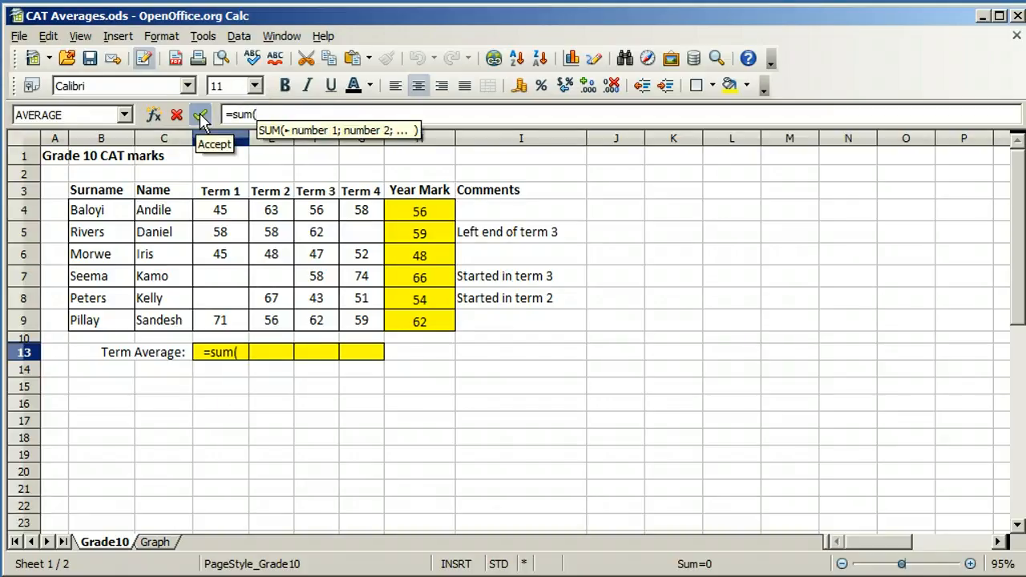
left_click_drag(220, 211, 219, 320)
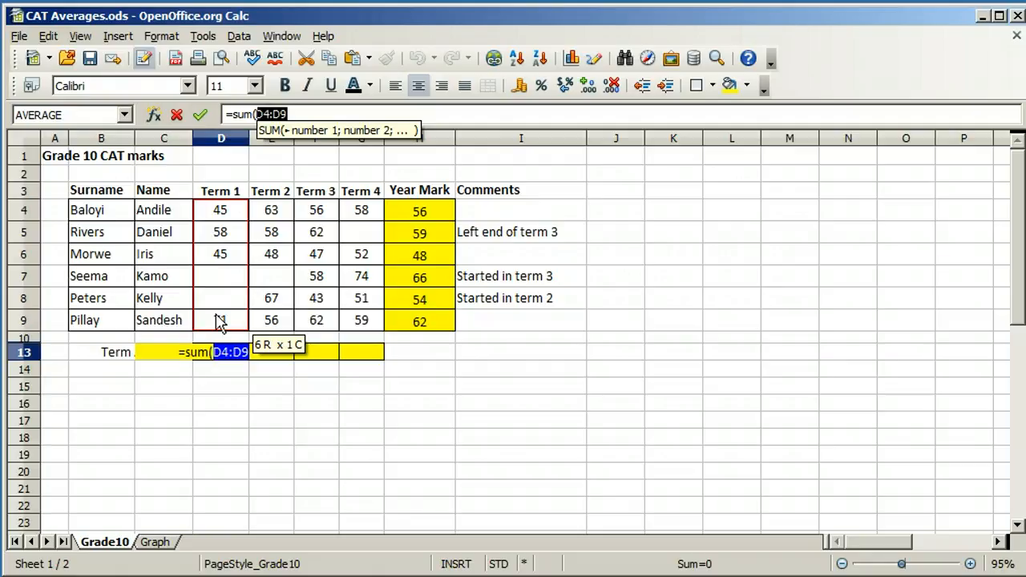
type(")")
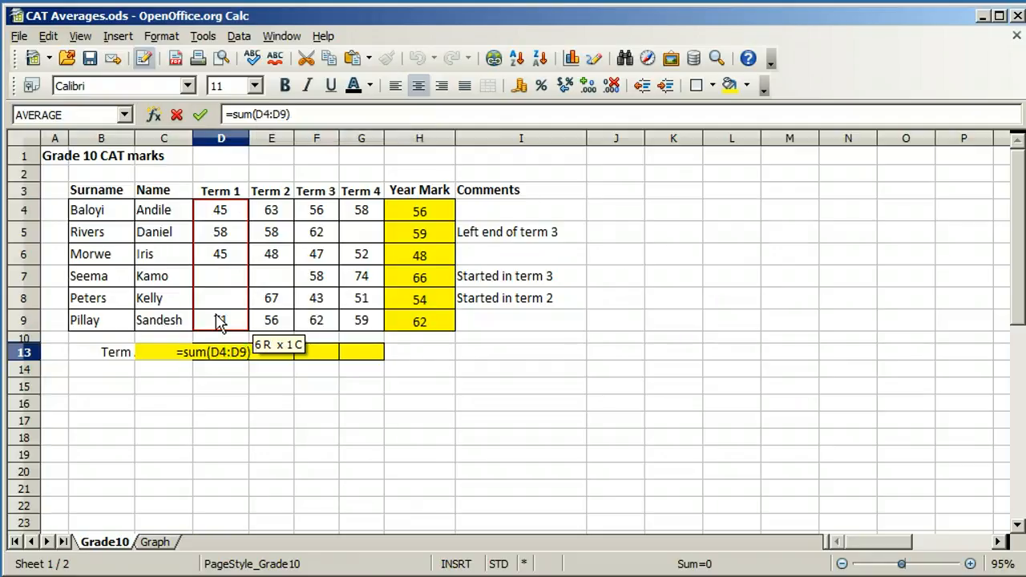
type("/")
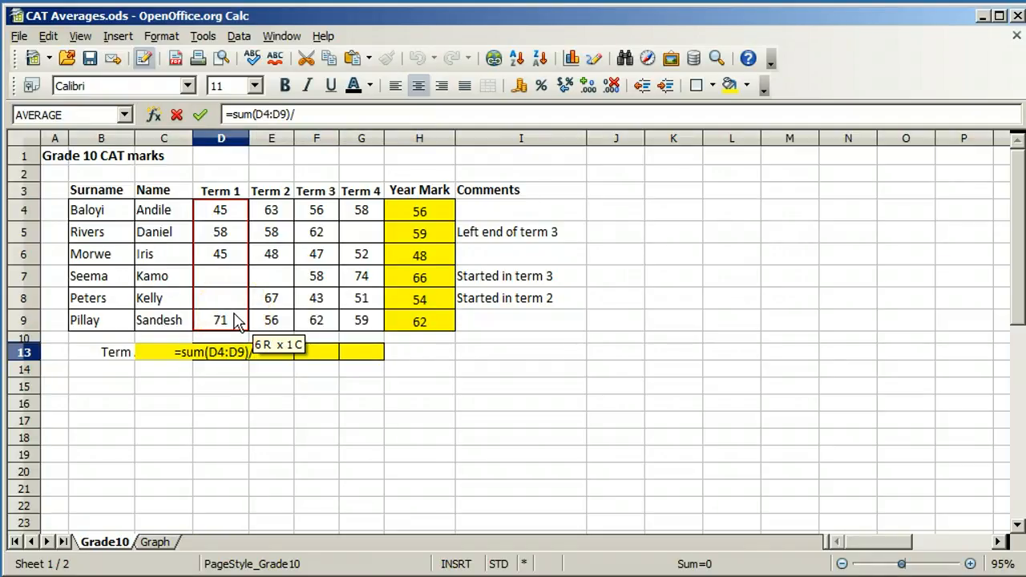
type("count")
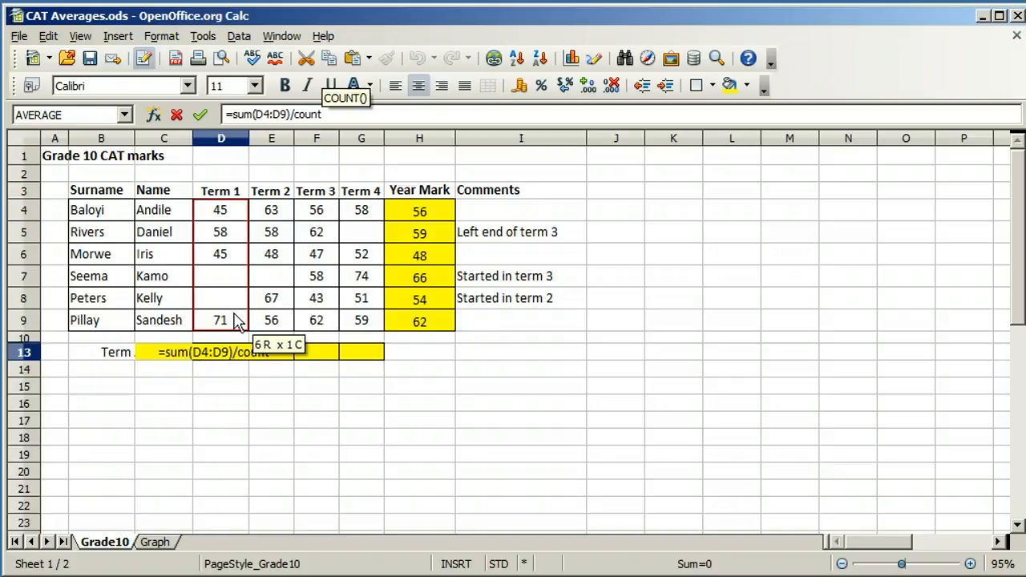
type("(")
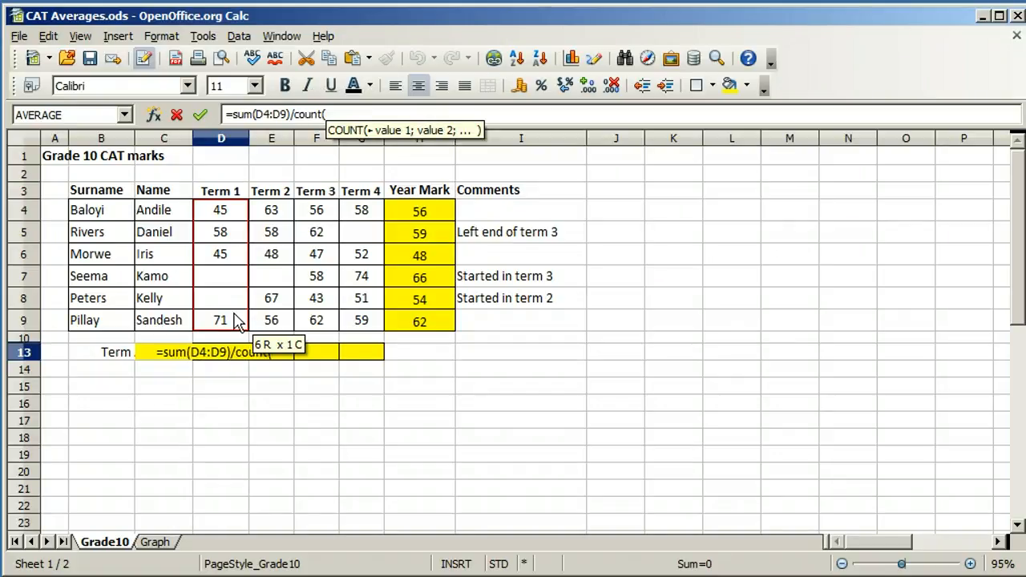
left_click(221, 210)
left_click_drag(220, 231, 221, 321)
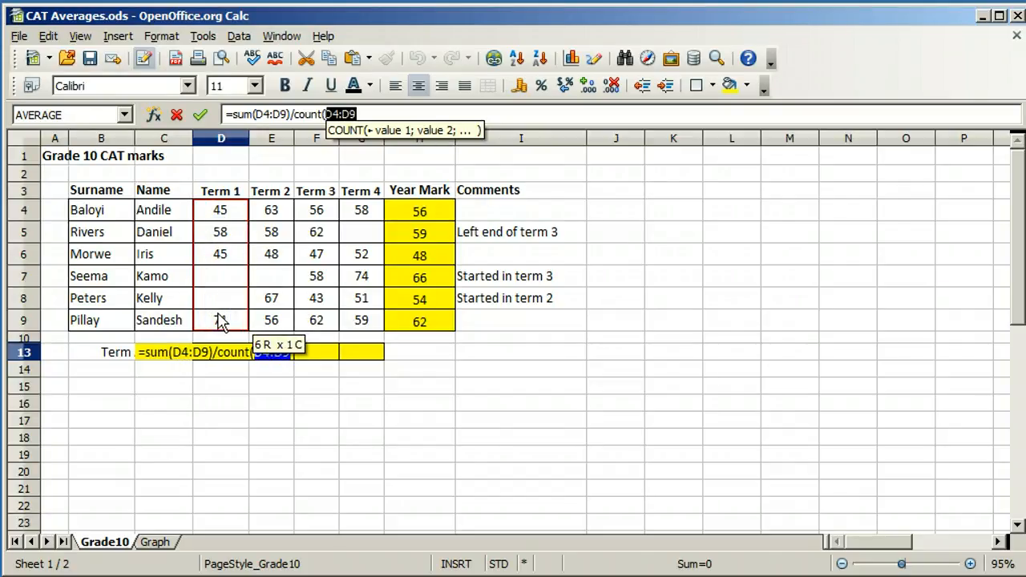
type(")")
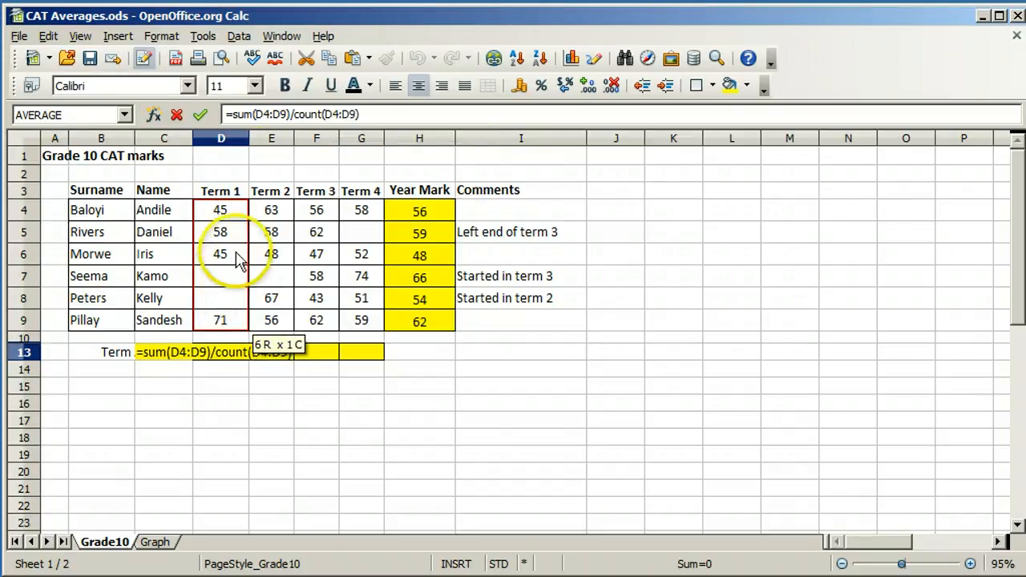
left_click(198, 116)
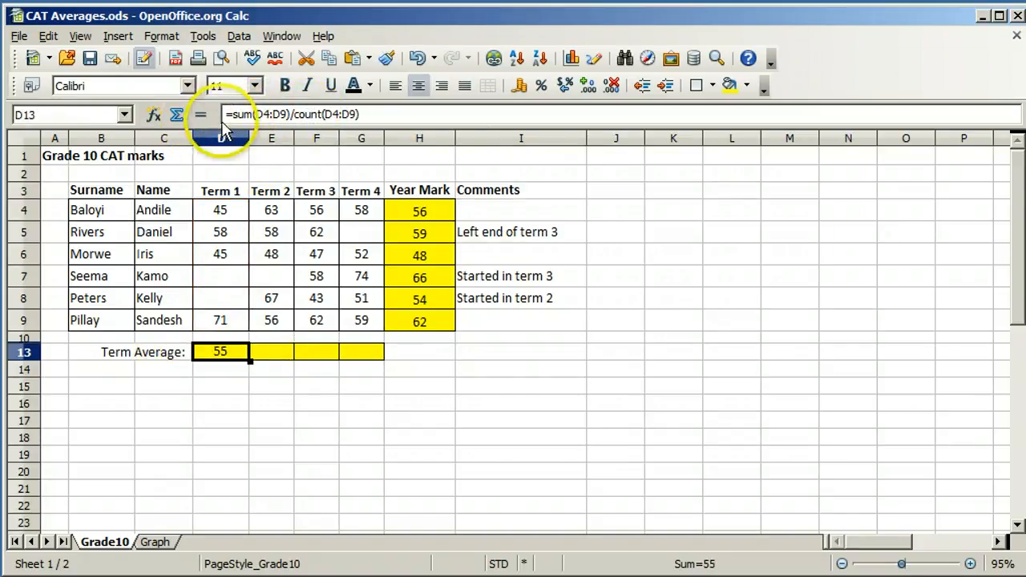